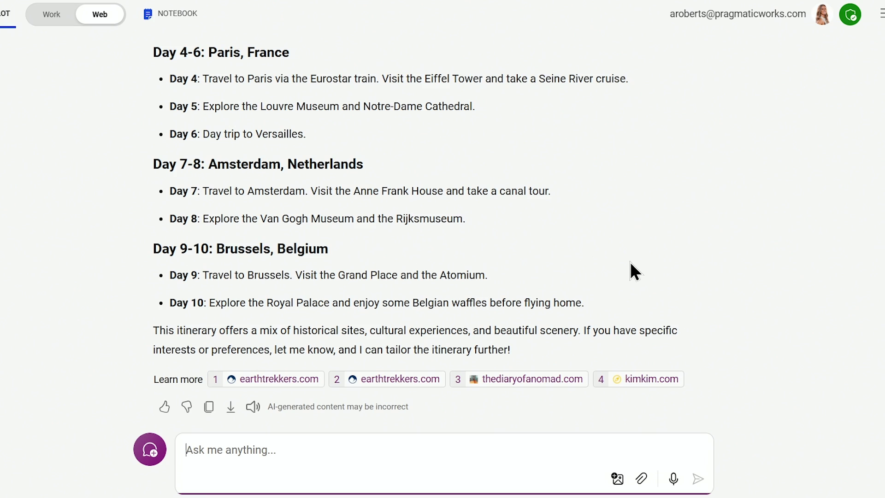
# Read through the 10-day London, Paris, Amsterdam and Brussels itinerary down to the follow-up suggestions.
pyautogui.scroll(4, 634, 249)
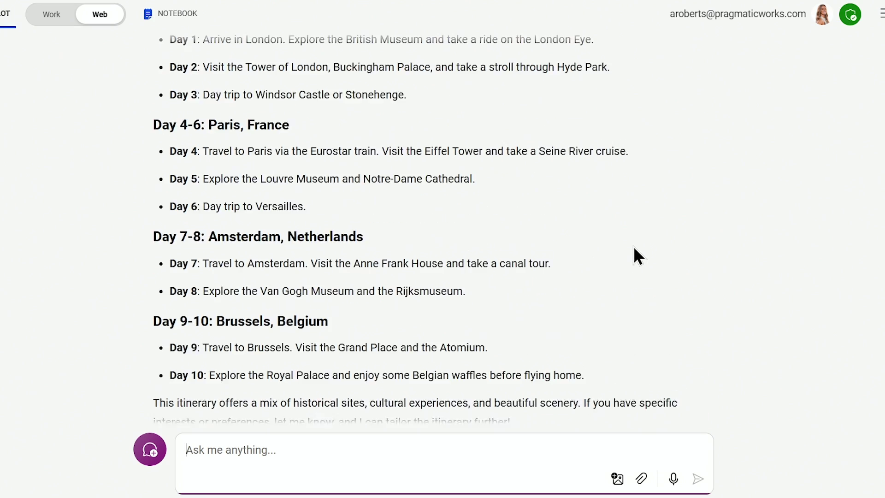
pyautogui.scroll(-2, 634, 253)
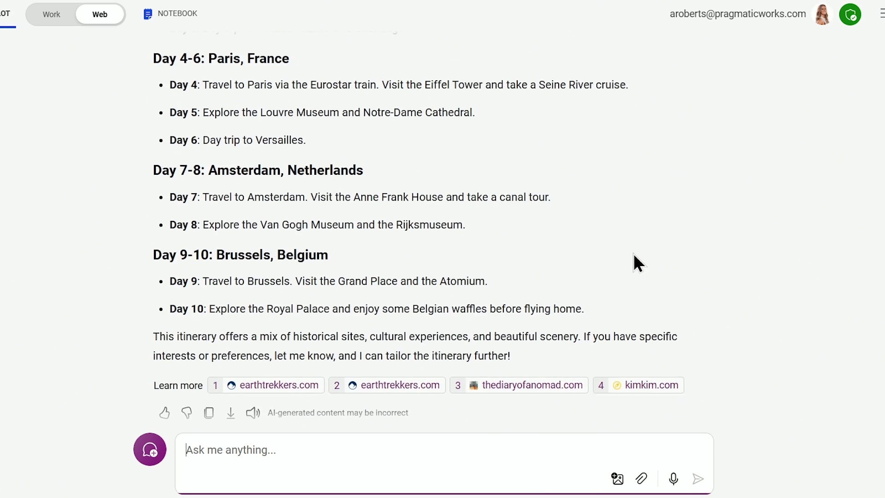
pyautogui.scroll(3, 633, 253)
pyautogui.scroll(2, 632, 265)
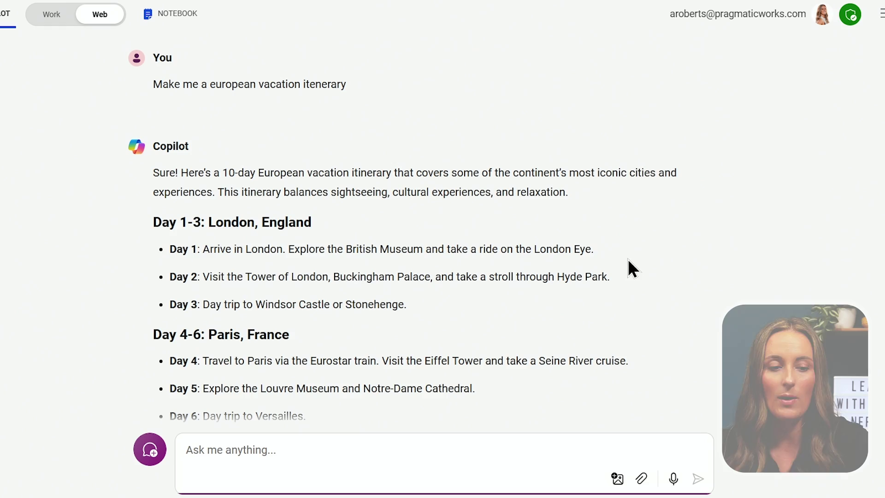
pyautogui.scroll(-3, 633, 276)
pyautogui.scroll(-3, 633, 274)
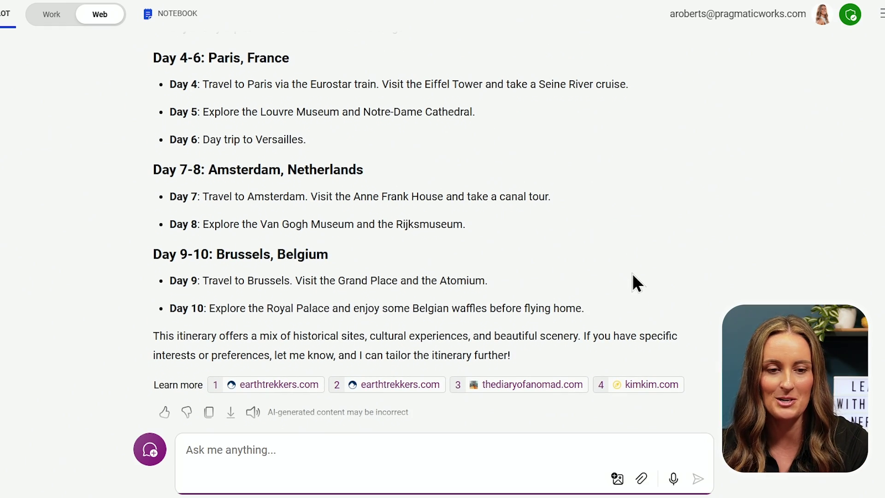
pyautogui.scroll(3, 630, 266)
pyautogui.scroll(1, 625, 262)
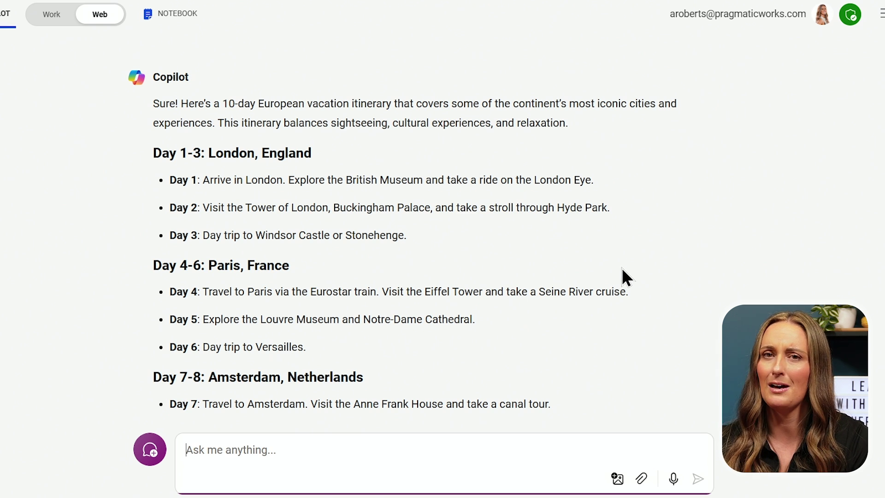
pyautogui.scroll(-3, 622, 269)
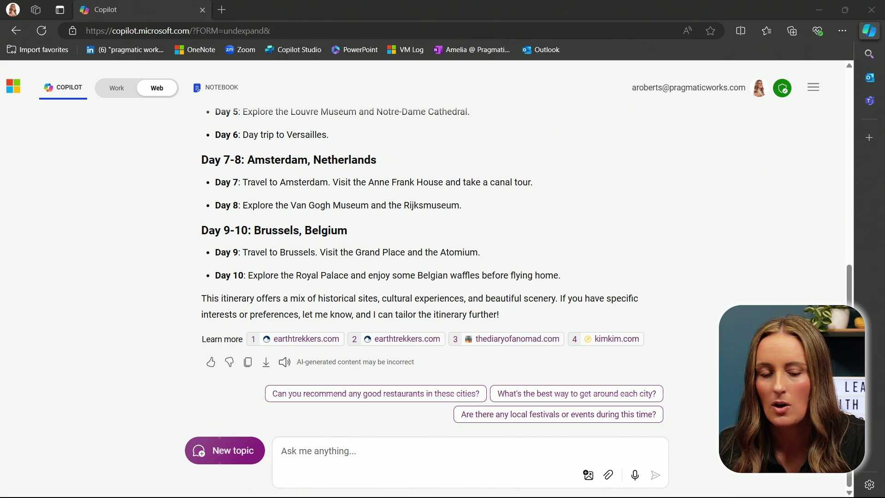
# In a new topic, submit the romantic 10-day London, Paris and Rome trip request with Airbnbs and hidden gems.
pyautogui.click(232, 465)
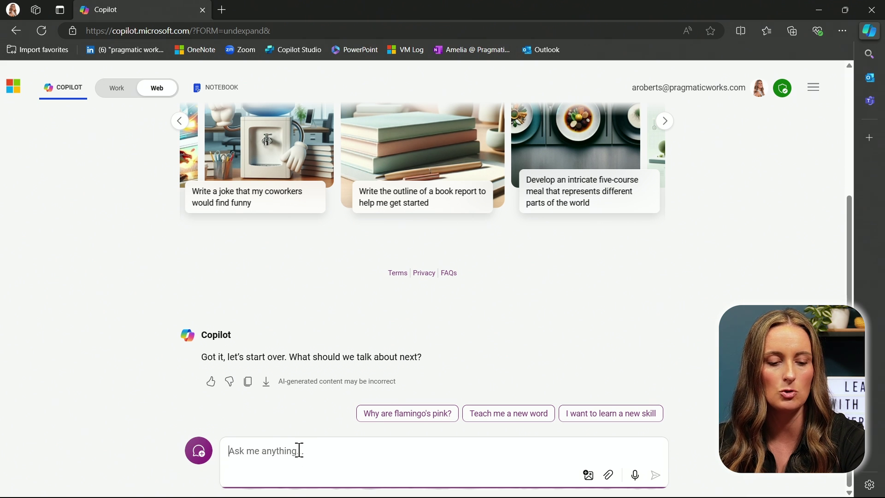
pyautogui.write('my boyfriend and myself are going on a romantic Europe getaway. We will be going for 10 days in fall of 2024.  We want to make stops in London, Paris, and Rome. Please include Airbnb recommendations, the best hidden gem restaurants, and top attractions. Use websites that have reviews from people who have been to these places recently.')
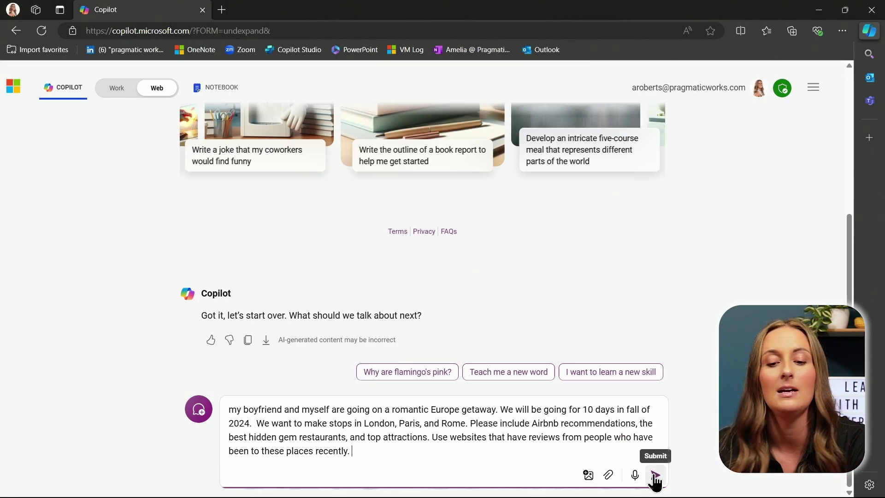
pyautogui.click(655, 475)
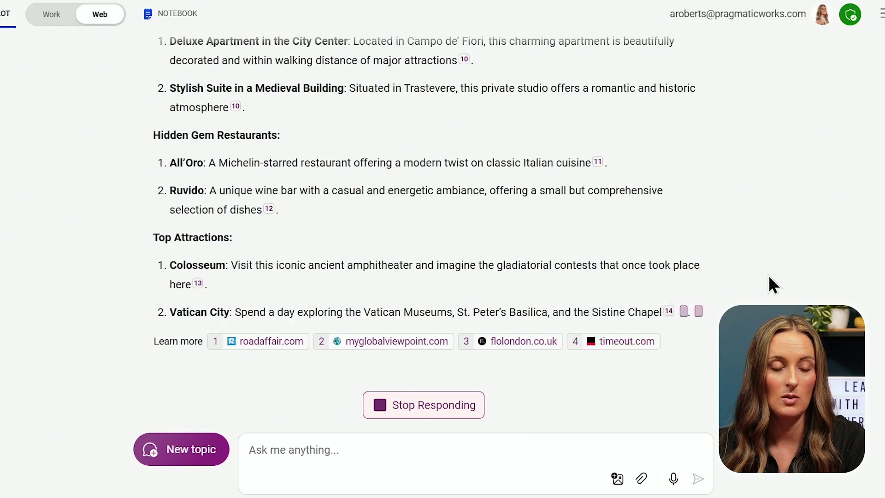
# Read the London, Paris and Rome recommendations down to the Luxury Rome Savini B&B map card.
pyautogui.scroll(8, 768, 275)
pyautogui.scroll(12, 768, 274)
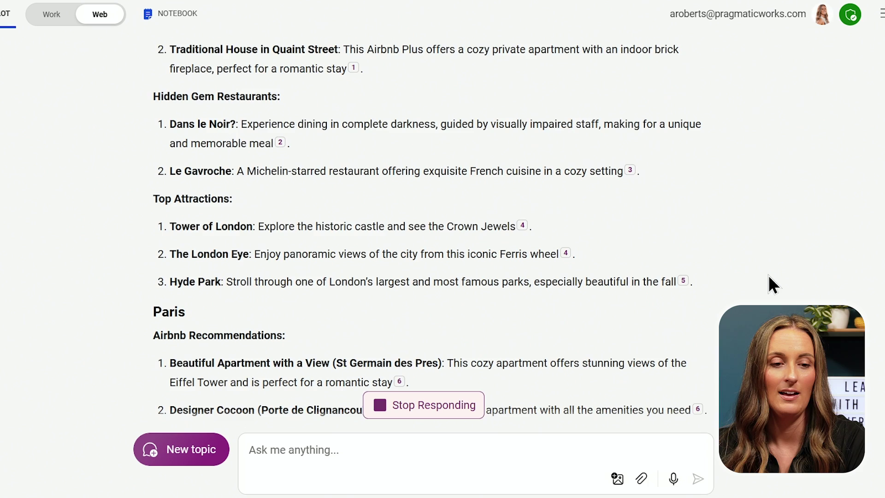
pyautogui.scroll(-3, 772, 284)
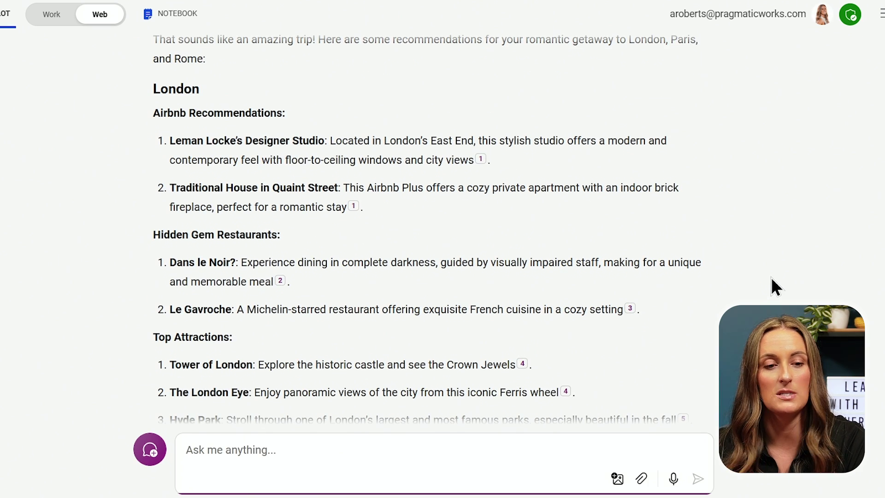
pyautogui.scroll(-5, 762, 273)
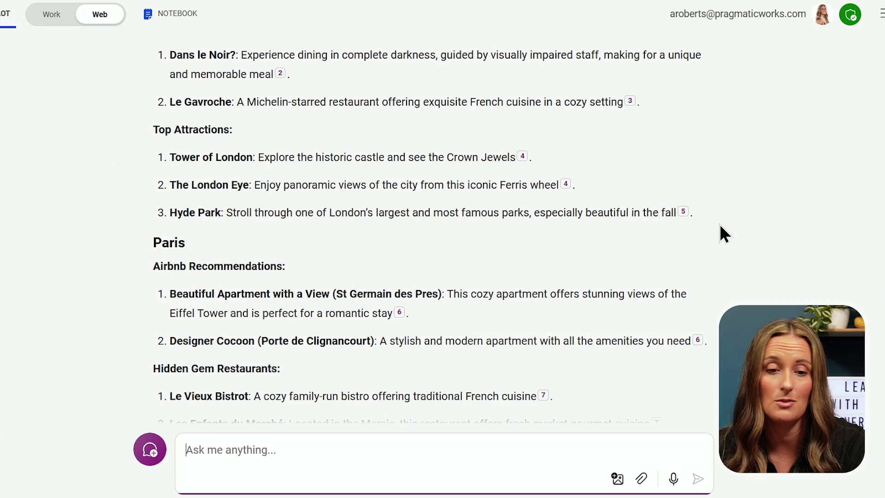
pyautogui.scroll(3, 731, 230)
pyautogui.scroll(3, 731, 233)
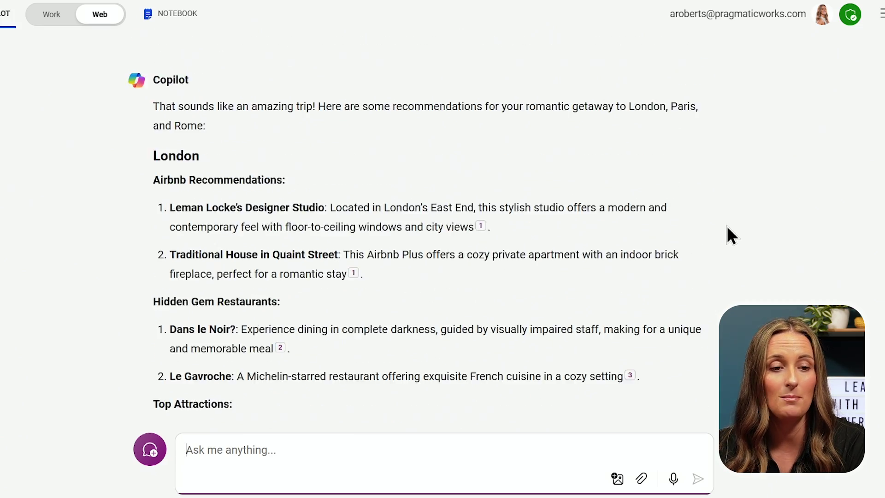
pyautogui.scroll(-13, 729, 220)
pyautogui.scroll(-3, 747, 206)
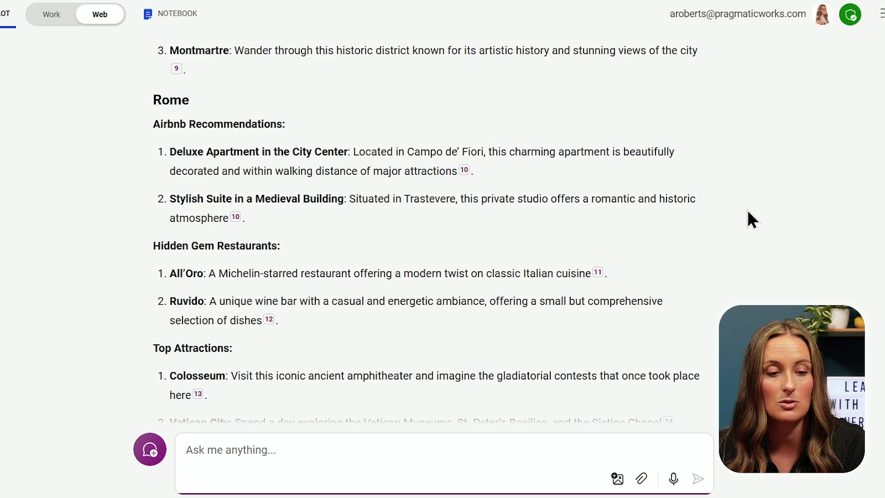
pyautogui.scroll(-5, 751, 207)
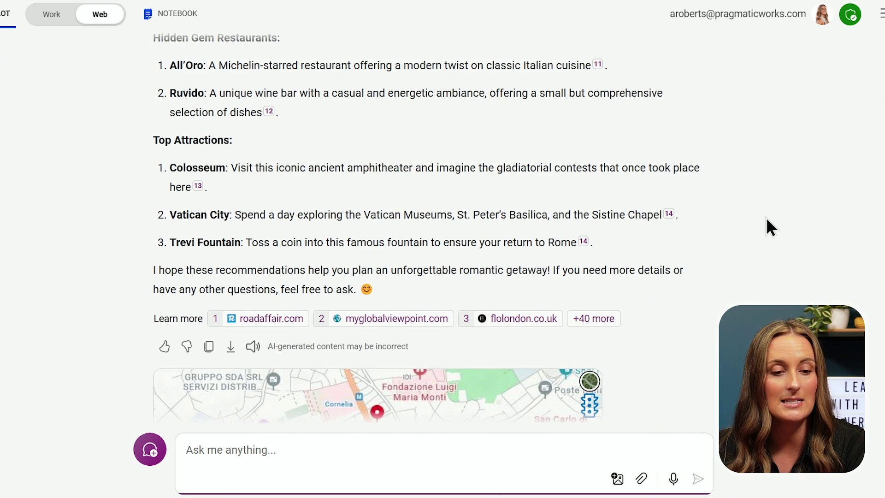
pyautogui.scroll(-5, 766, 217)
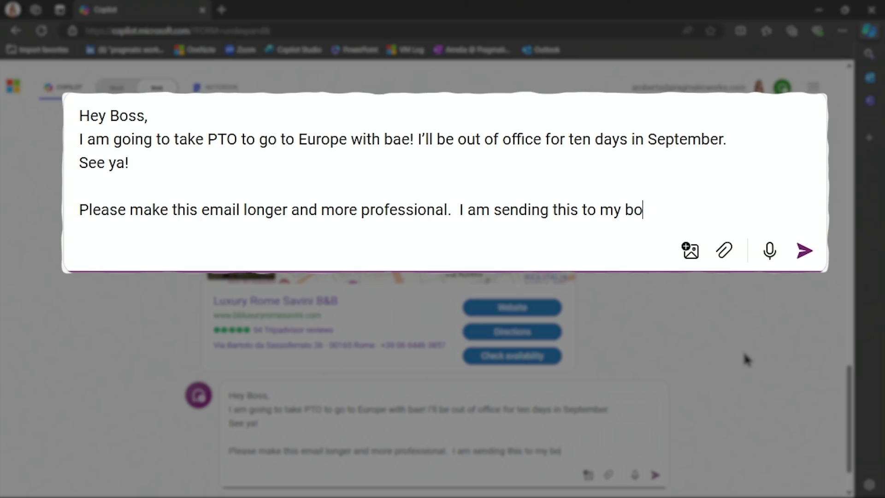
# Finish the 'Hey Boss' PTO note with its rewrite request and send it to Copilot.
pyautogui.write('ss.')
pyautogui.press('Return')
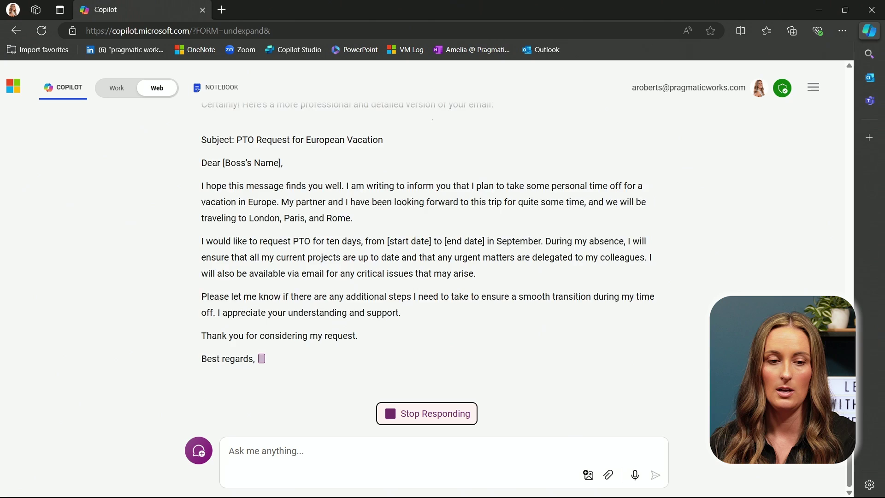
# Scroll up to read the rewritten email from its 'PTO Request for European Vacation' subject line.
pyautogui.scroll(3, 427, 267)
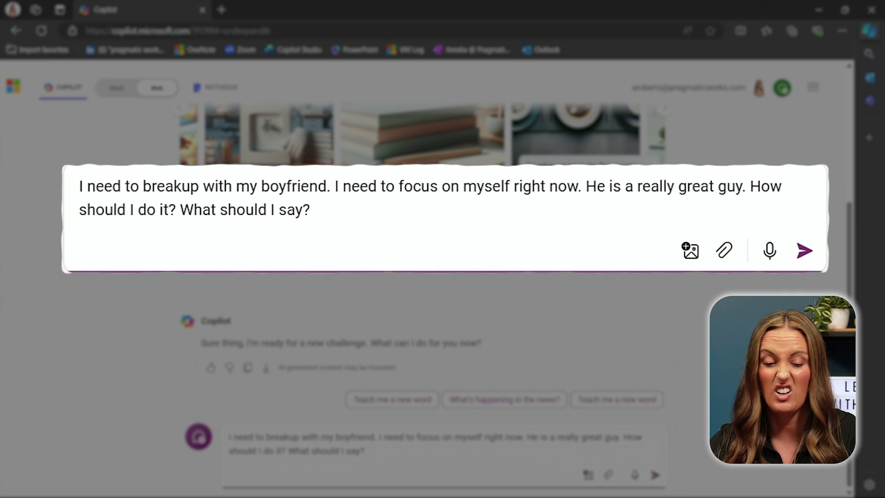
# Send the breakup question and read the reply through the Example Script and suggestion chips.
pyautogui.press('Return')
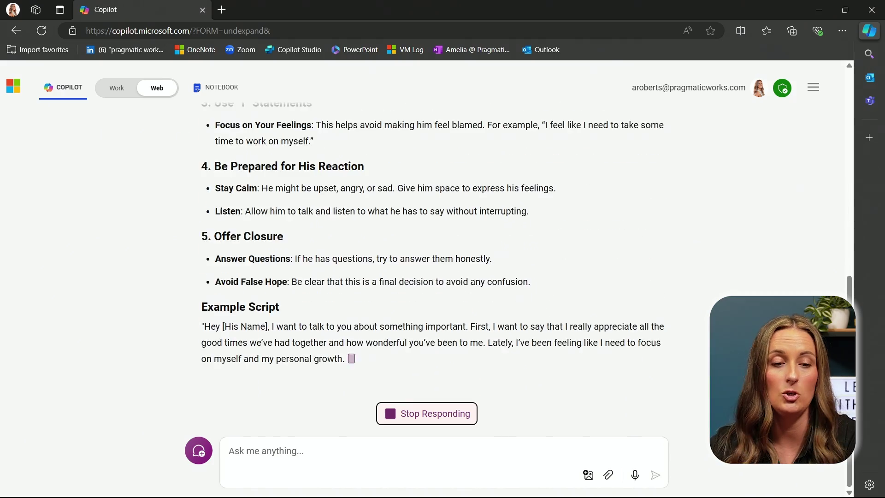
pyautogui.scroll(15, 698, 354)
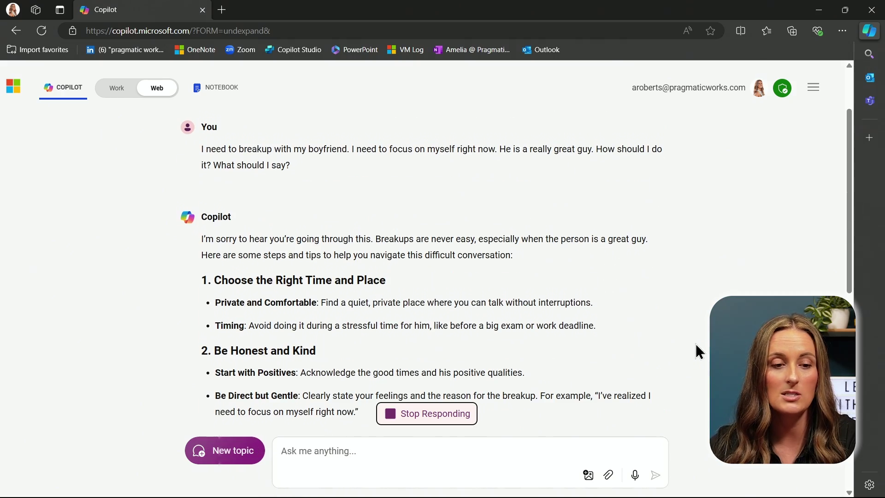
pyautogui.scroll(-3, 696, 300)
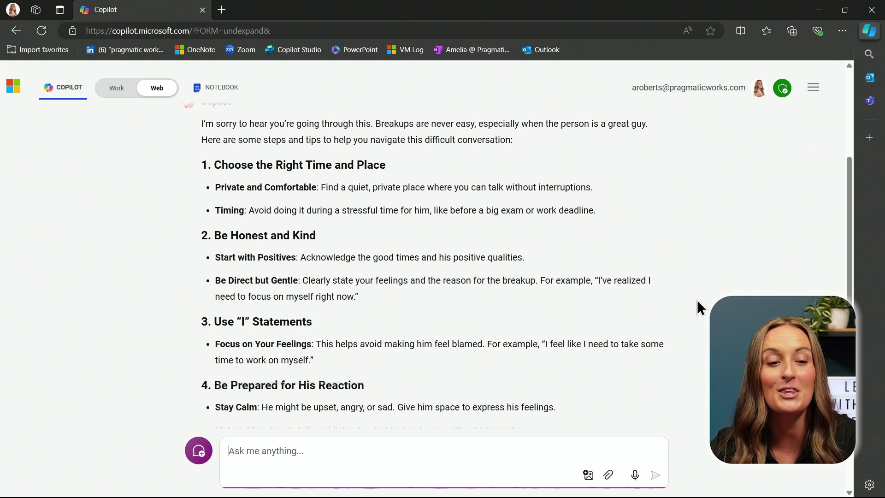
pyautogui.scroll(-1, 697, 300)
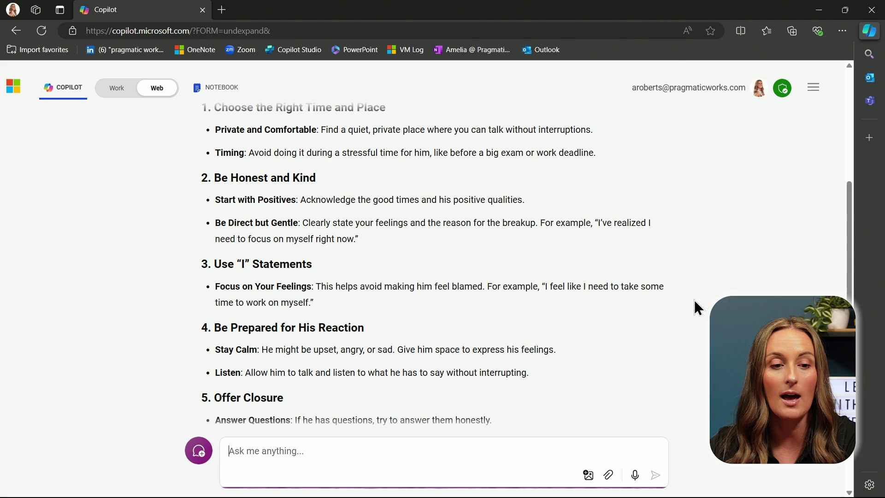
pyautogui.scroll(-1, 697, 309)
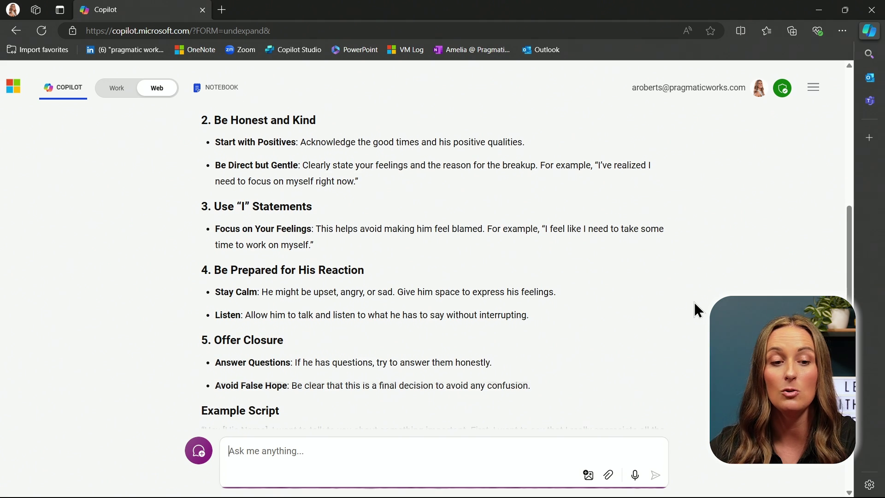
pyautogui.scroll(-3, 697, 308)
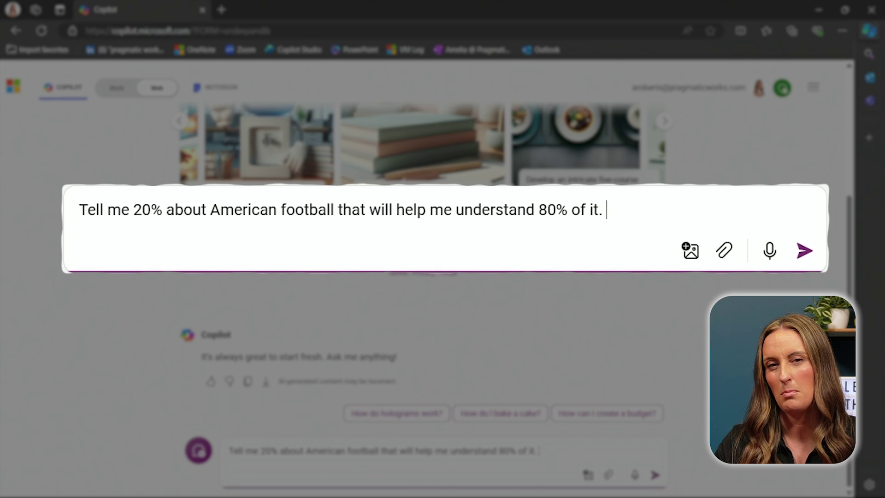
# Send the 80/20 American football question to Copilot.
pyautogui.press('Return')
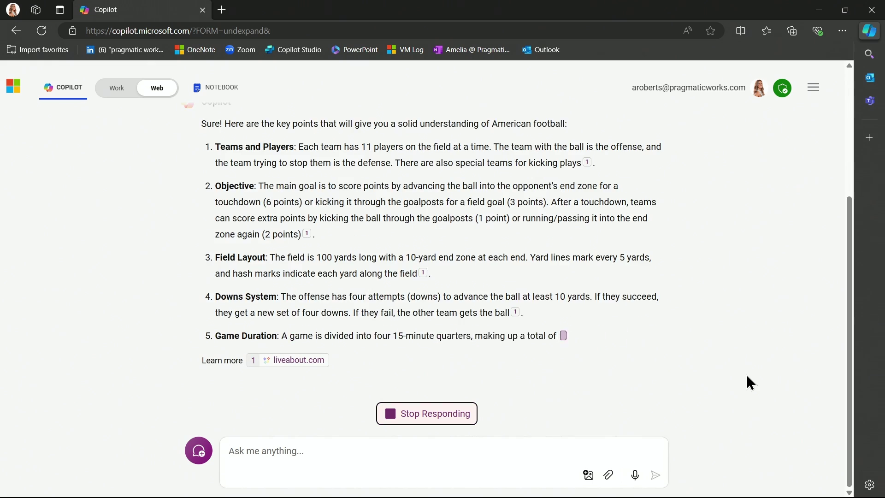
# Read the football overview down to the Scoring section and the Learn more links.
pyautogui.scroll(5, 687, 317)
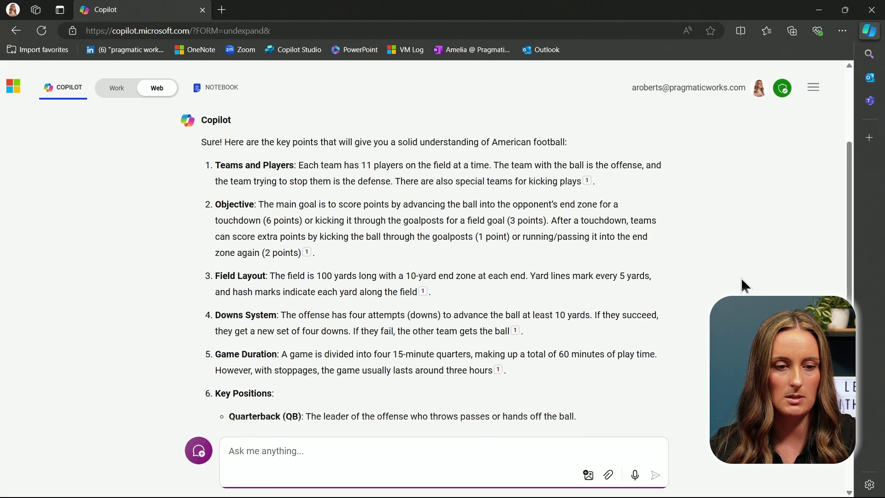
pyautogui.scroll(-3, 741, 277)
pyautogui.scroll(-2, 741, 277)
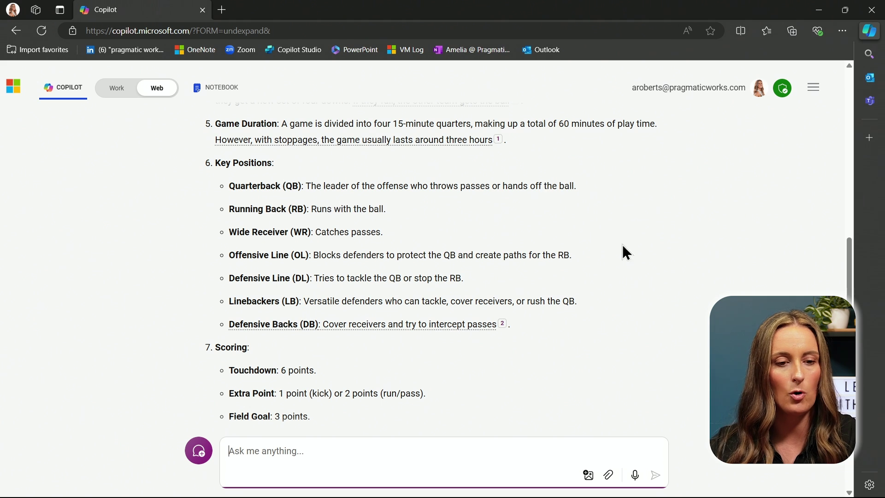
pyautogui.scroll(-3, 659, 261)
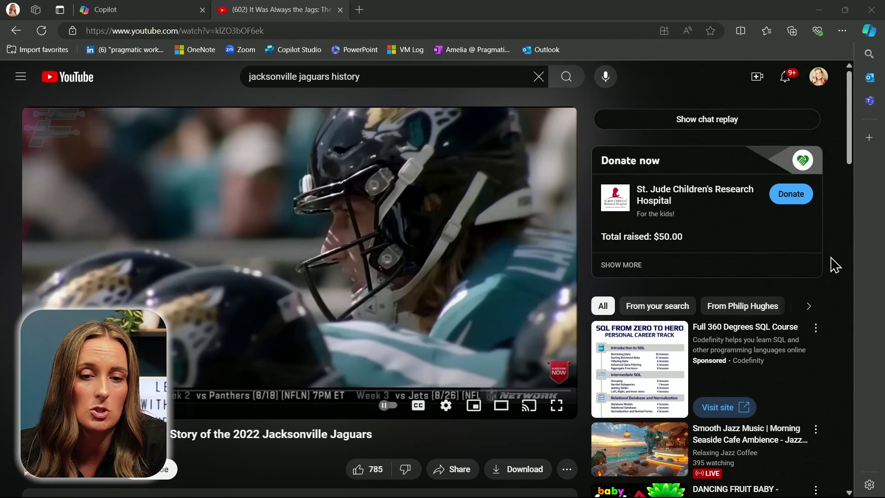
# Open the Copilot sidebar beside the Jaguars 2022 season video and request its video highlights.
pyautogui.click(871, 33)
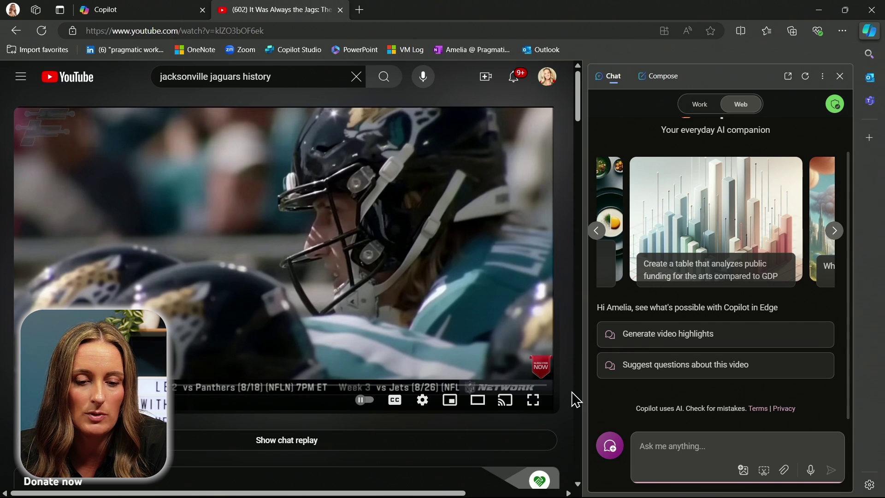
pyautogui.scroll(-5, 575, 399)
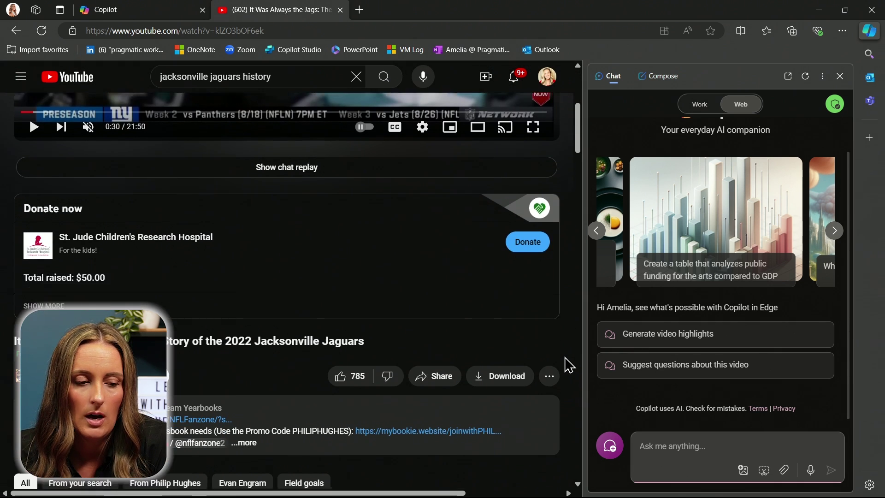
pyautogui.scroll(6, 569, 366)
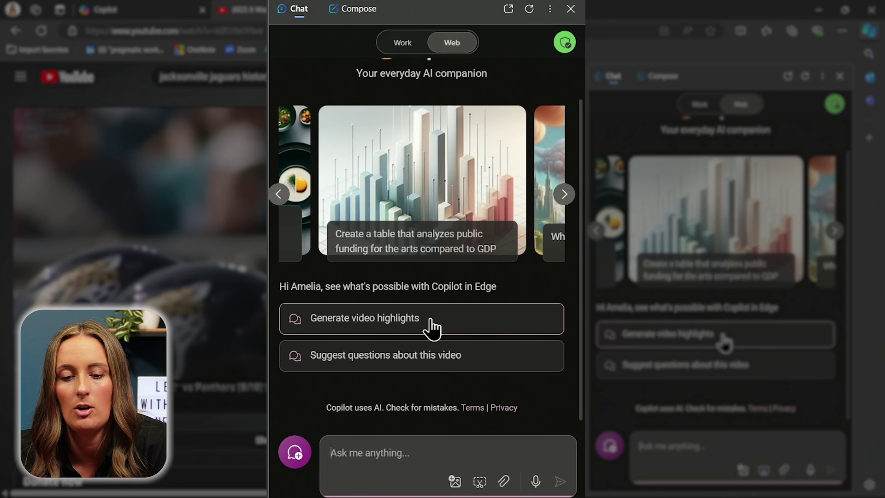
pyautogui.click(432, 325)
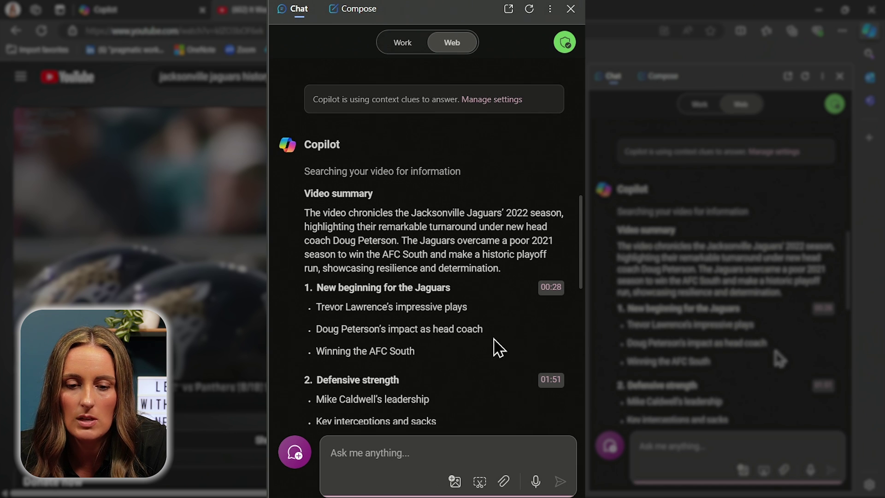
# Read the five highlight sections down to Playoff push at 12:00 and the suggested questions.
pyautogui.scroll(-2, 476, 348)
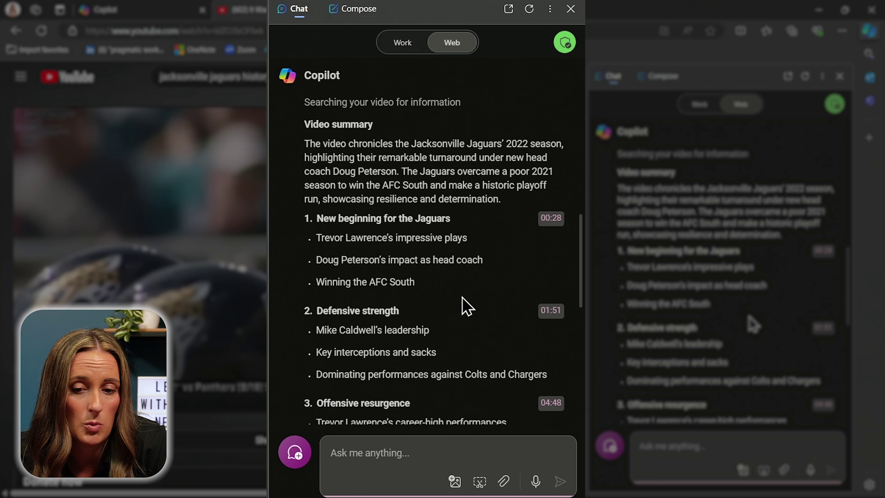
pyautogui.scroll(-2, 462, 290)
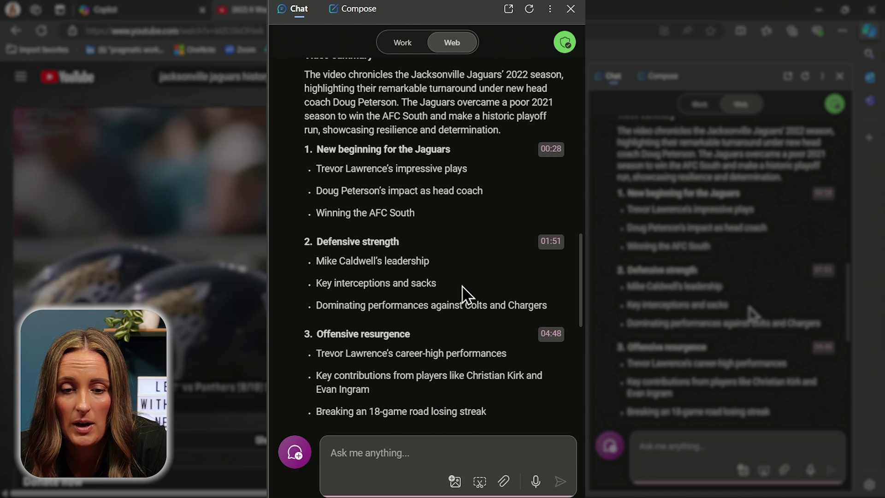
pyautogui.scroll(-2, 462, 290)
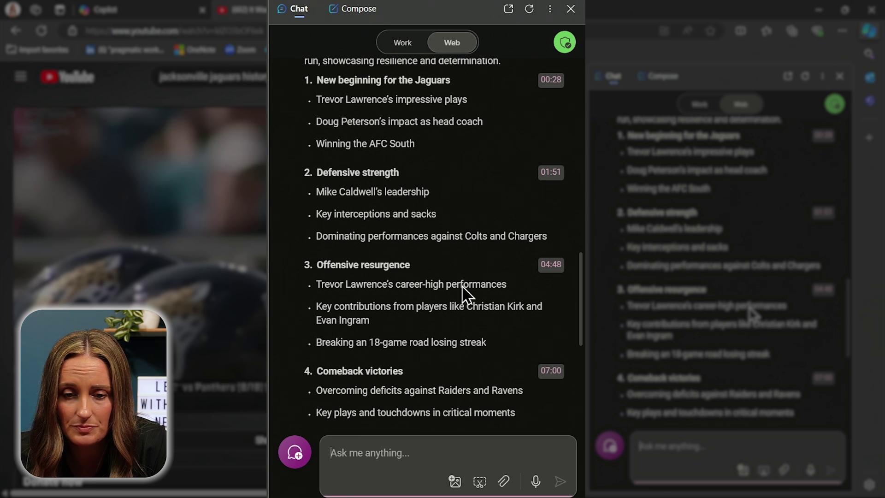
pyautogui.scroll(-2, 465, 292)
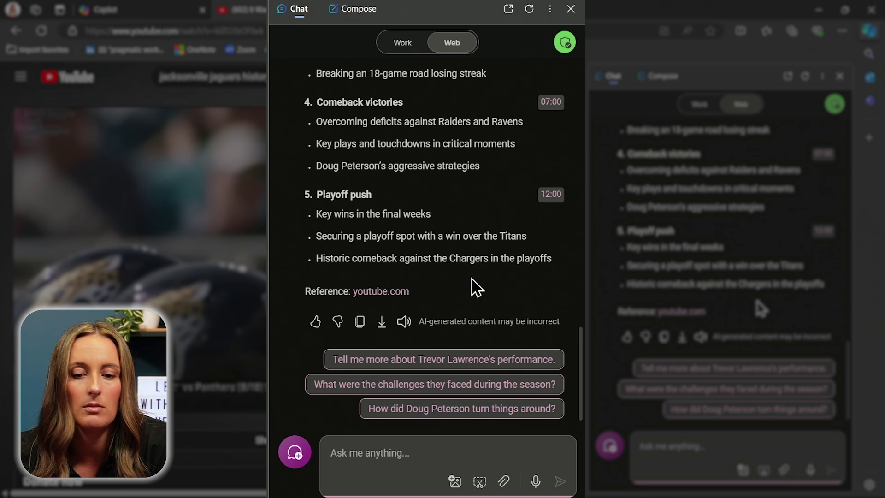
pyautogui.scroll(3, 474, 286)
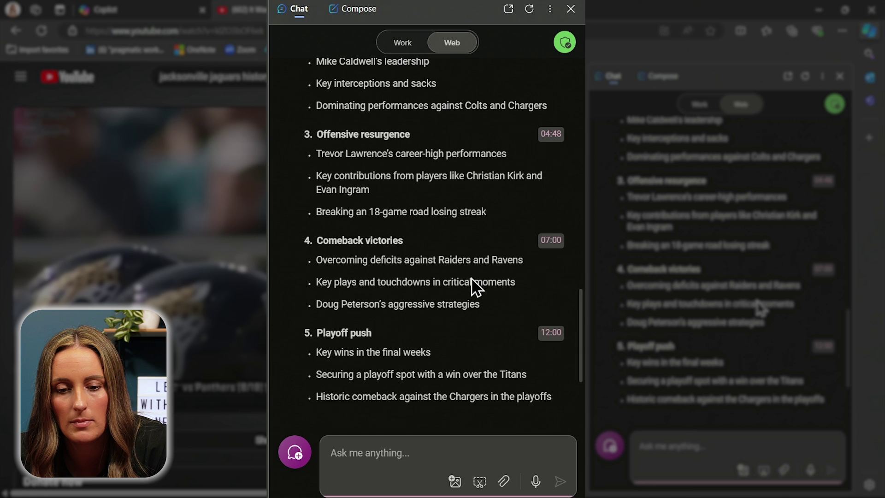
pyautogui.scroll(-3, 472, 286)
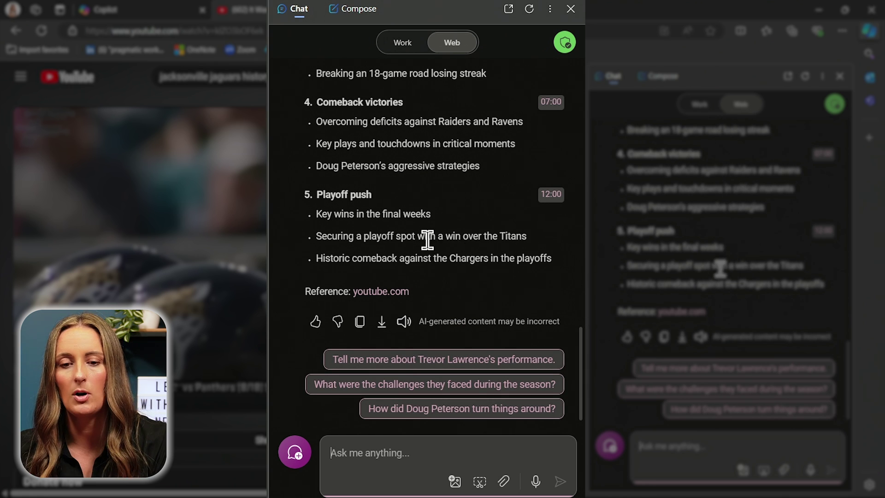
pyautogui.scroll(3, 428, 249)
pyautogui.scroll(5, 428, 257)
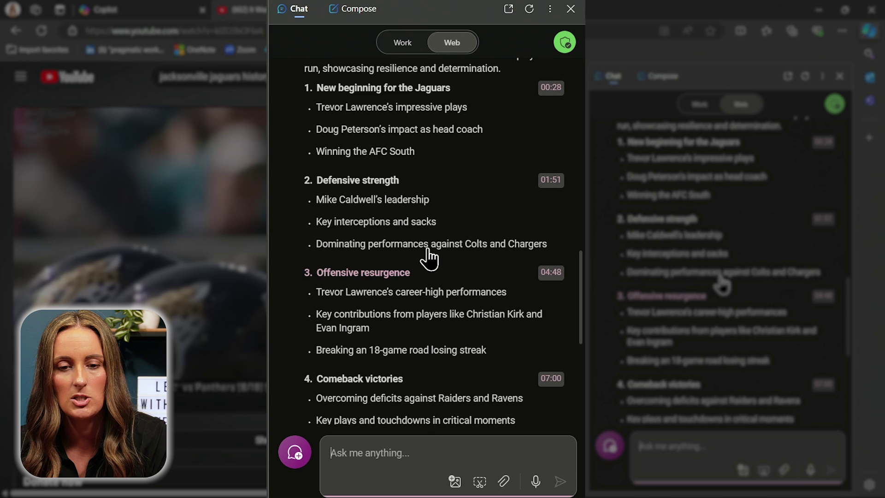